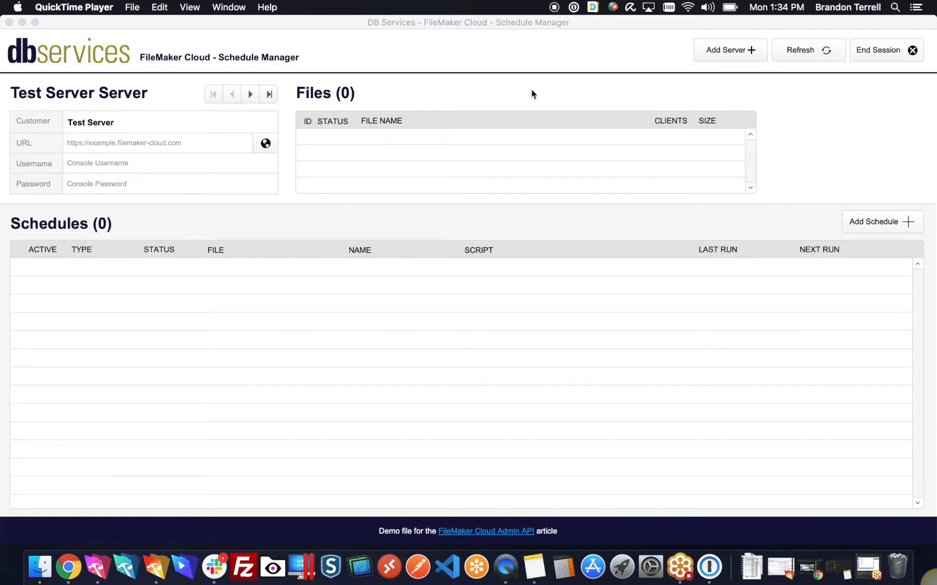
Step: Bring the Schedule Manager window, showing the empty Test Server record, to the front
{"action": "left_click", "coordinate": [516, 47]}
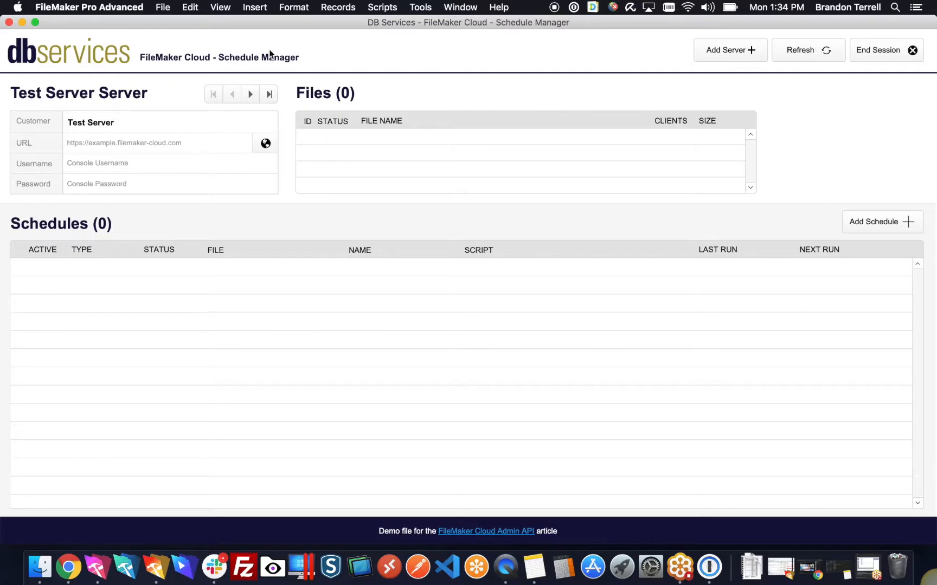
Step: Flip between the Test Server and DB Services Server records, ending back on Test Server
{"action": "left_click", "coordinate": [251, 95]}
{"action": "left_click", "coordinate": [236, 94]}
{"action": "left_click", "coordinate": [251, 96]}
{"action": "left_click", "coordinate": [237, 98]}
{"action": "left_click", "coordinate": [250, 98]}
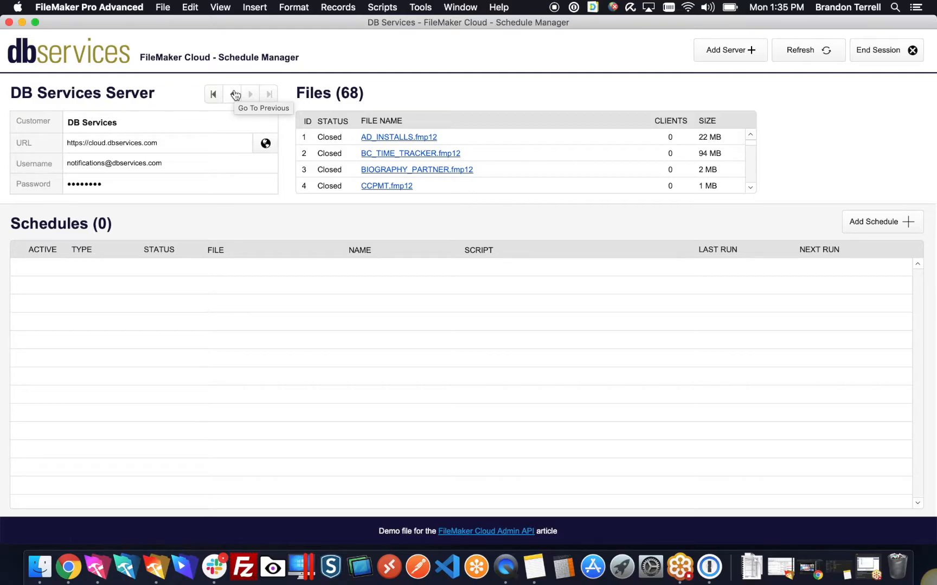
{"action": "left_click", "coordinate": [234, 95]}
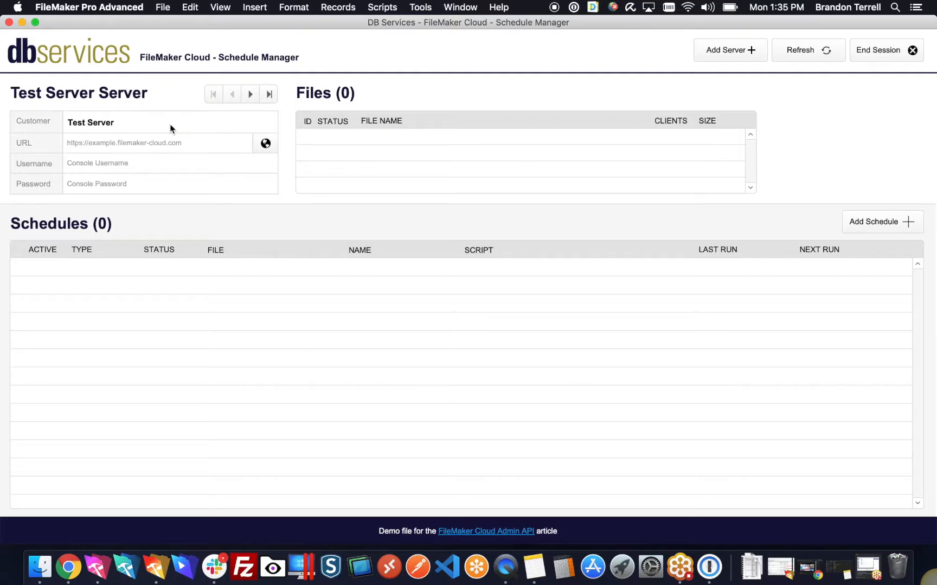
Step: Check the Test Server's URL, console username and password, then go to DB Services Server
{"action": "left_click", "coordinate": [168, 146]}
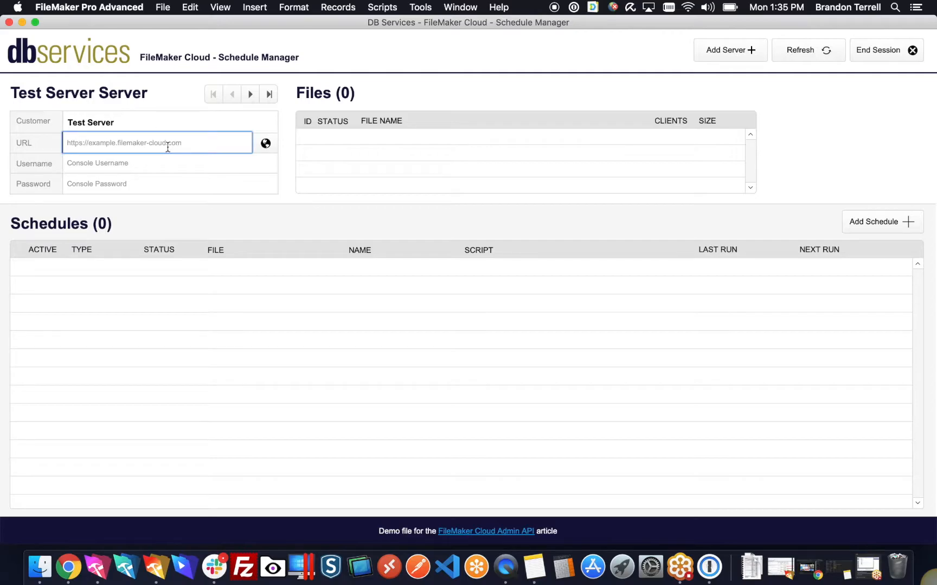
{"action": "left_click", "coordinate": [168, 165]}
{"action": "left_click", "coordinate": [160, 187]}
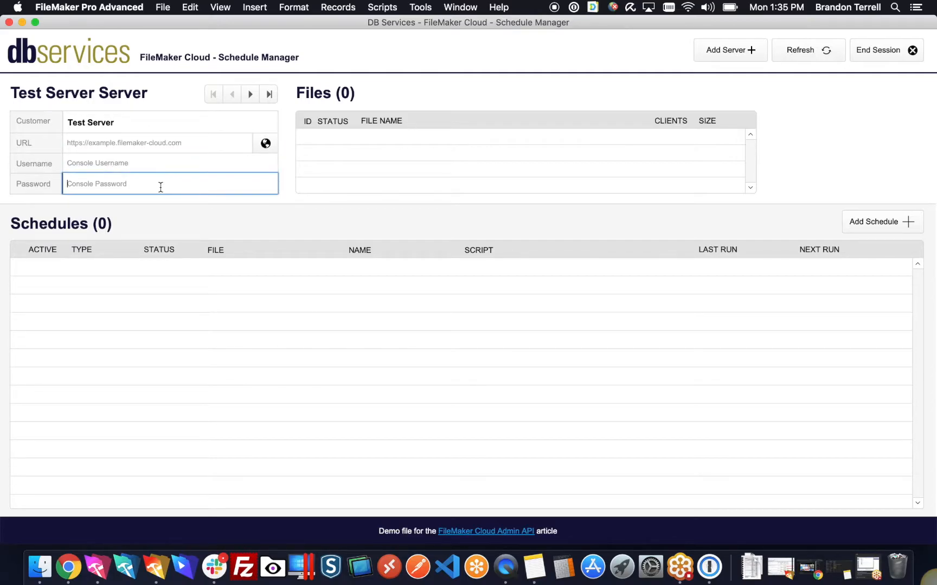
{"action": "left_click", "coordinate": [251, 96]}
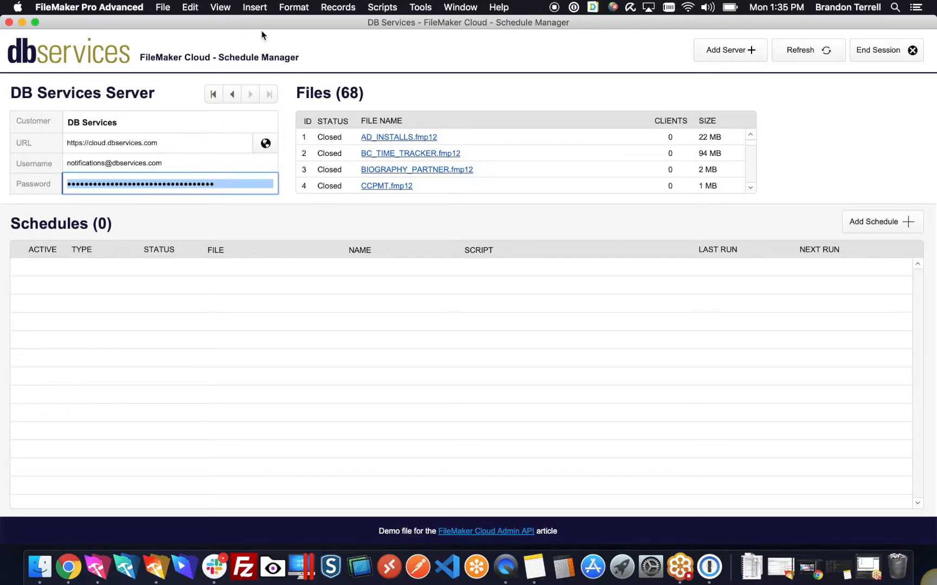
{"action": "left_click", "coordinate": [477, 84]}
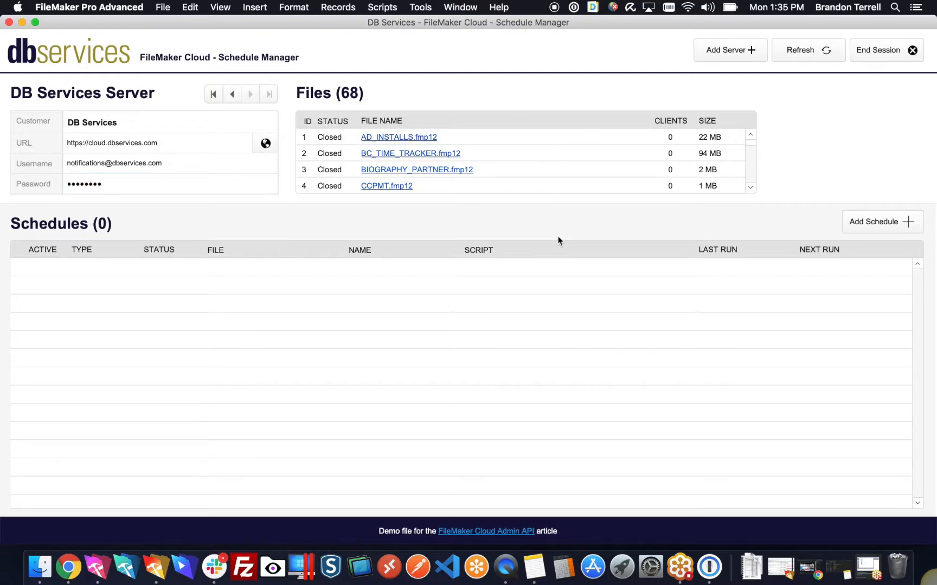
Step: Add a new schedule targeting the hosted file FM_QUICKSTART_v18.fmp12
{"action": "left_click", "coordinate": [862, 224]}
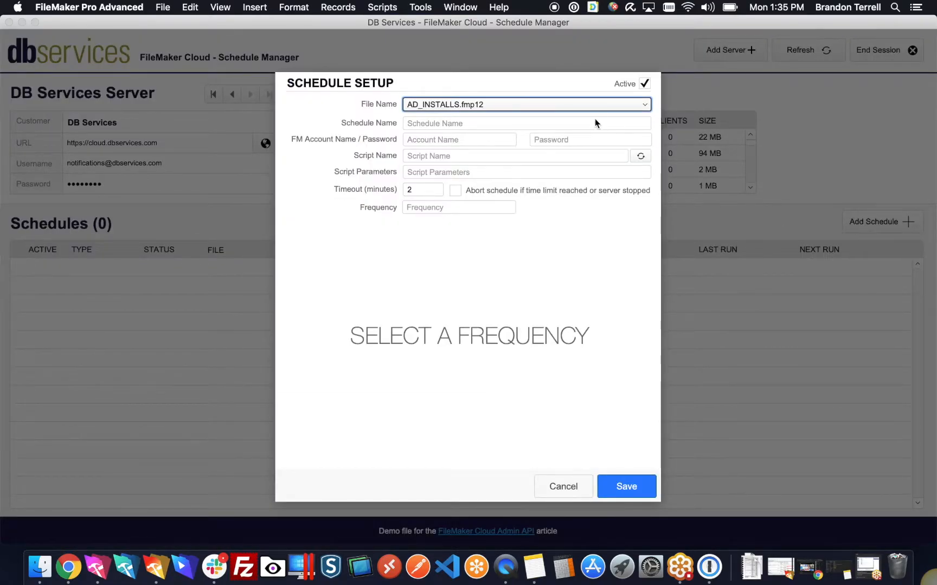
{"action": "left_click", "coordinate": [545, 104]}
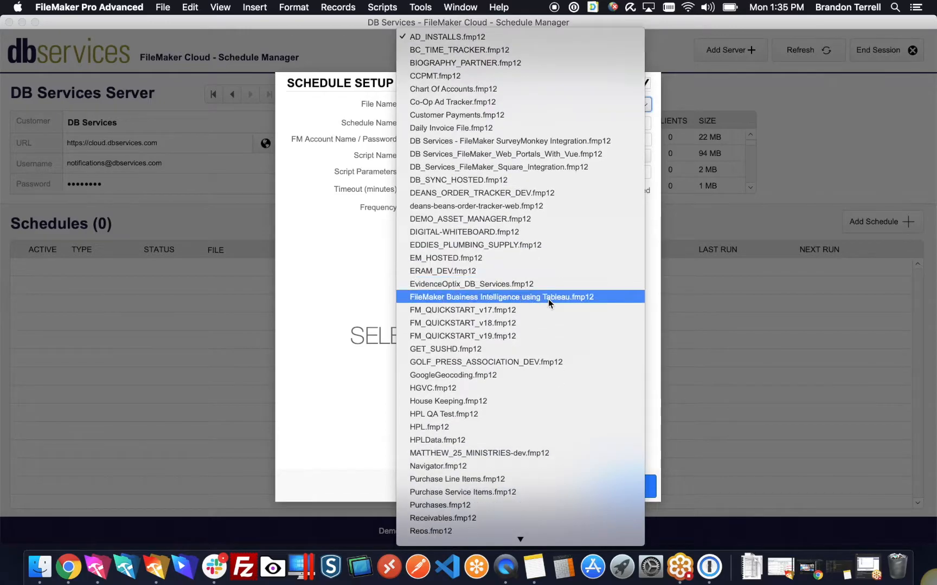
{"action": "left_click", "coordinate": [540, 326]}
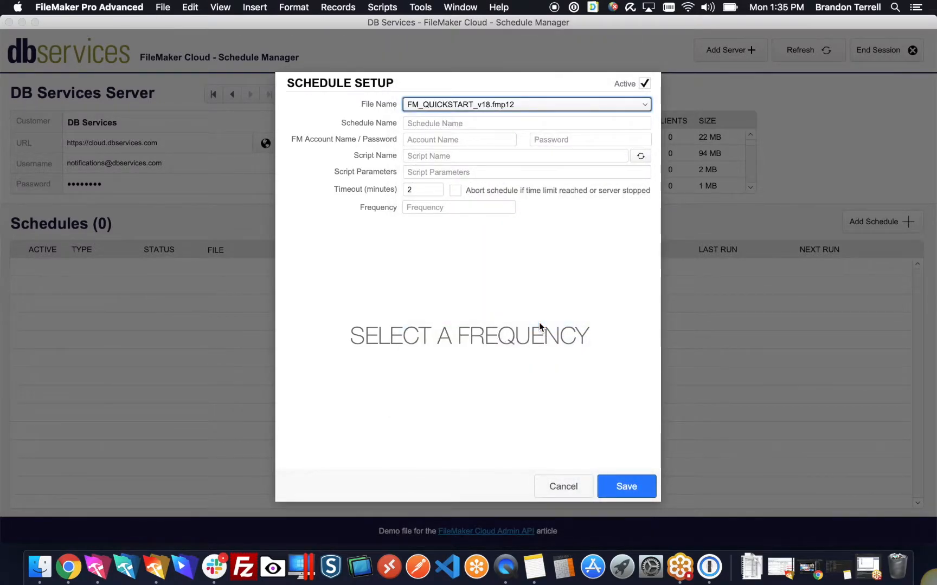
Step: Name the schedule 'Test Schedule' and enter the FileMaker account name and password
{"action": "left_click", "coordinate": [504, 122]}
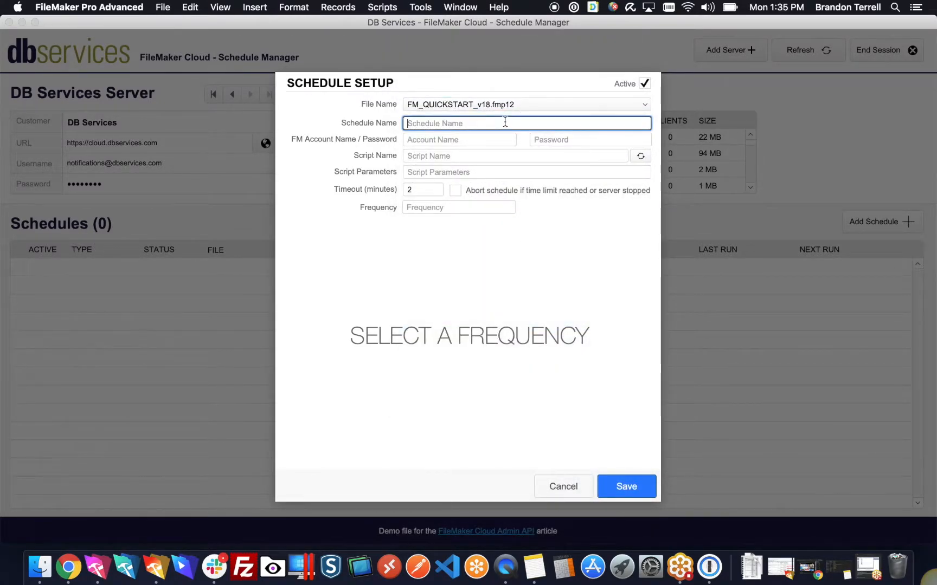
{"action": "type", "text": "Test Schedule"}
{"action": "left_click", "coordinate": [486, 139]}
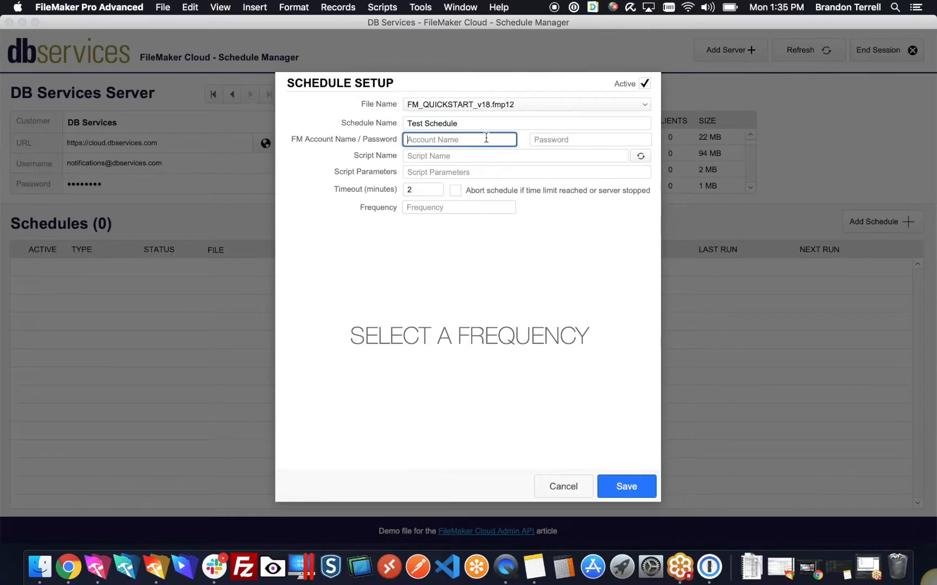
{"action": "key", "text": "Tab"}
{"action": "type", "text": "•••••"}
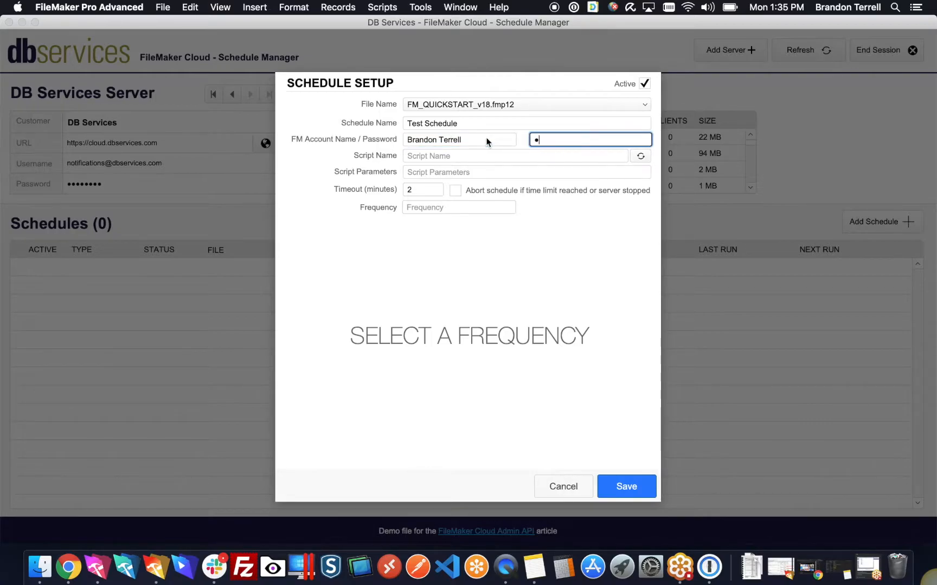
{"action": "type", "text": "••••••••"}
{"action": "key", "text": "Tab"}
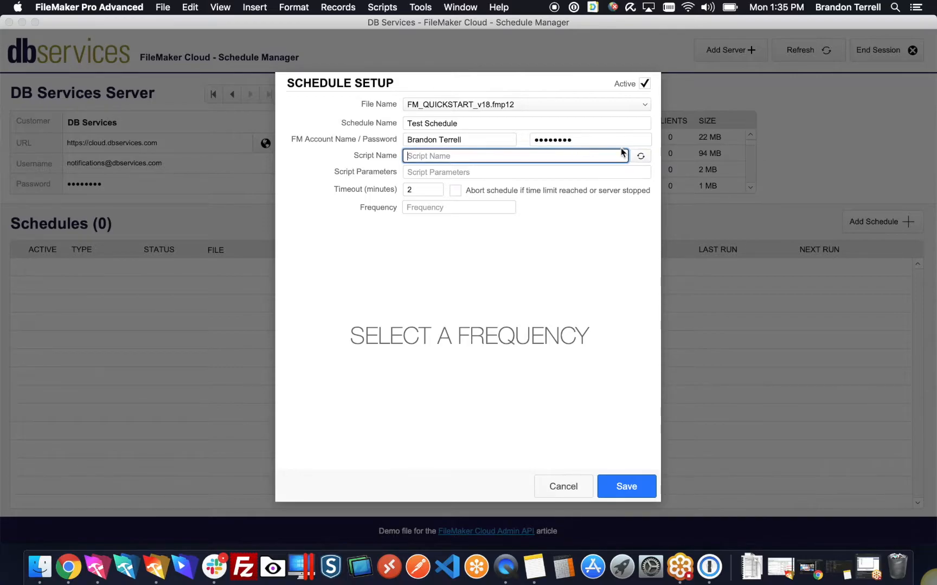
Step: Refresh the script list and sign in to FM_QUICKSTART_v18 with the account password
{"action": "left_click", "coordinate": [641, 158]}
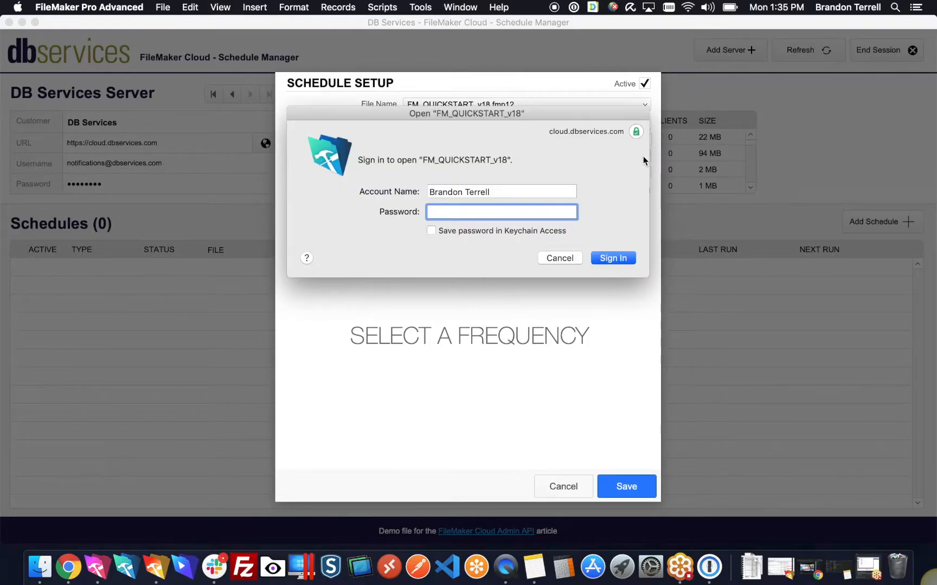
{"action": "type", "text": "•••••••••••••"}
{"action": "key", "text": "Return"}
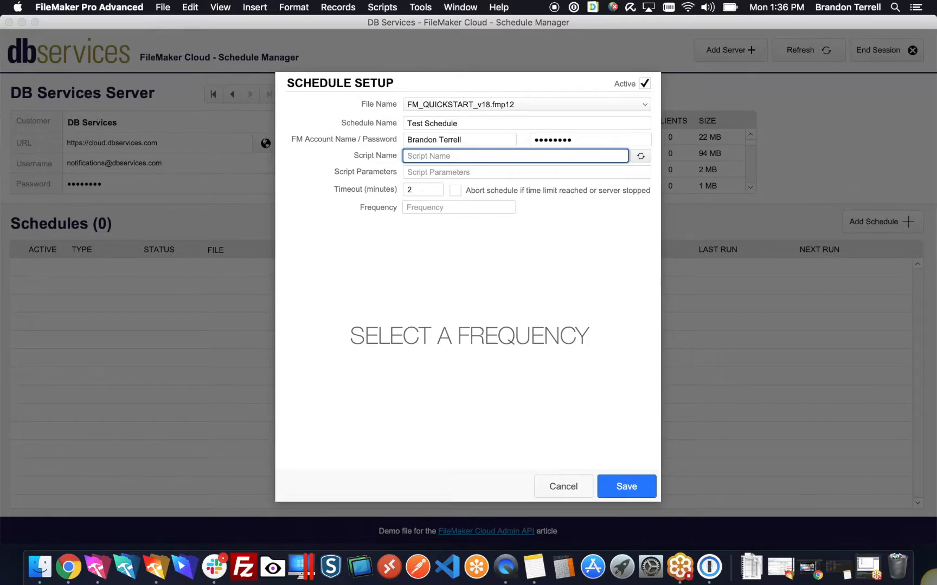
Step: Choose the Schedule - Test script and set its script parameter to 'Test Contact'
{"action": "left_click", "coordinate": [529, 158]}
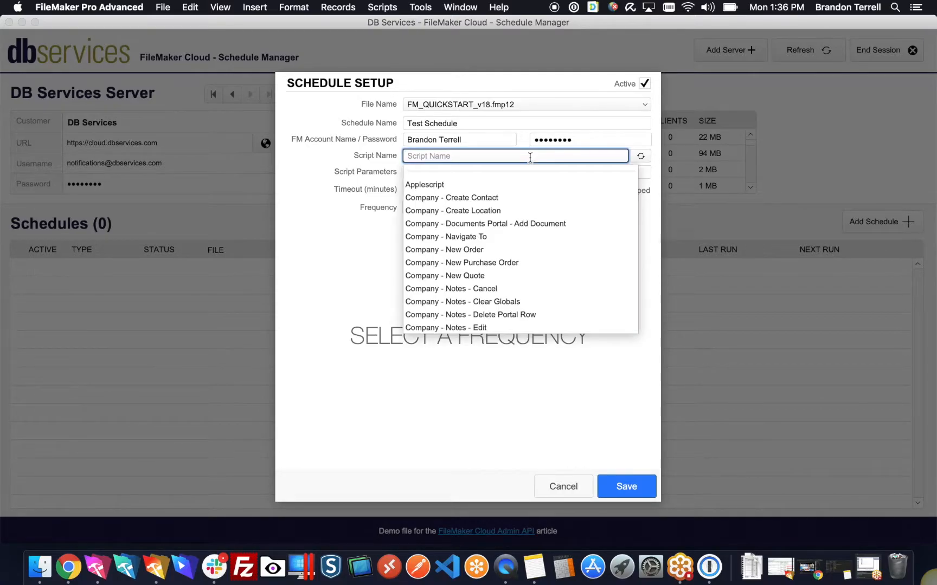
{"action": "type", "text": "schedule - Test"}
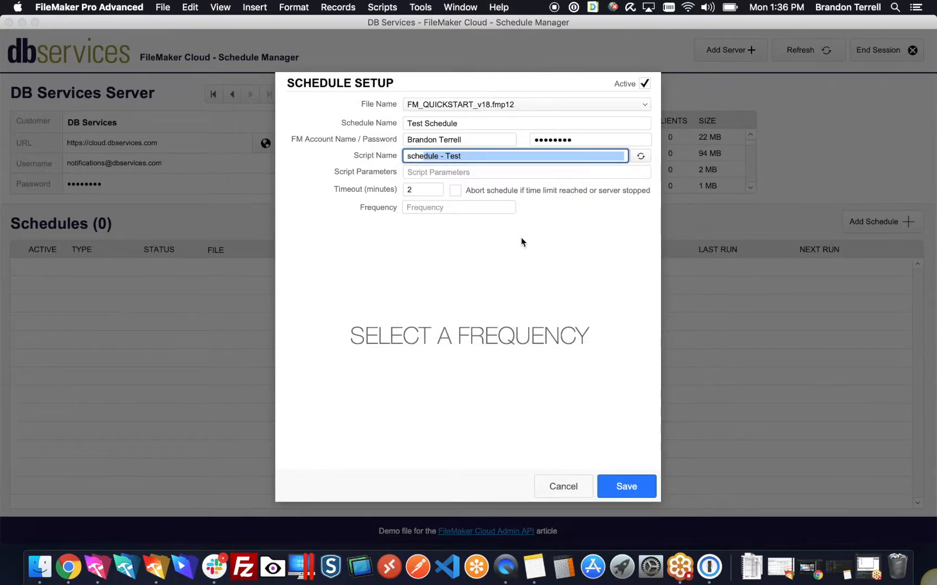
{"action": "key", "text": "Return"}
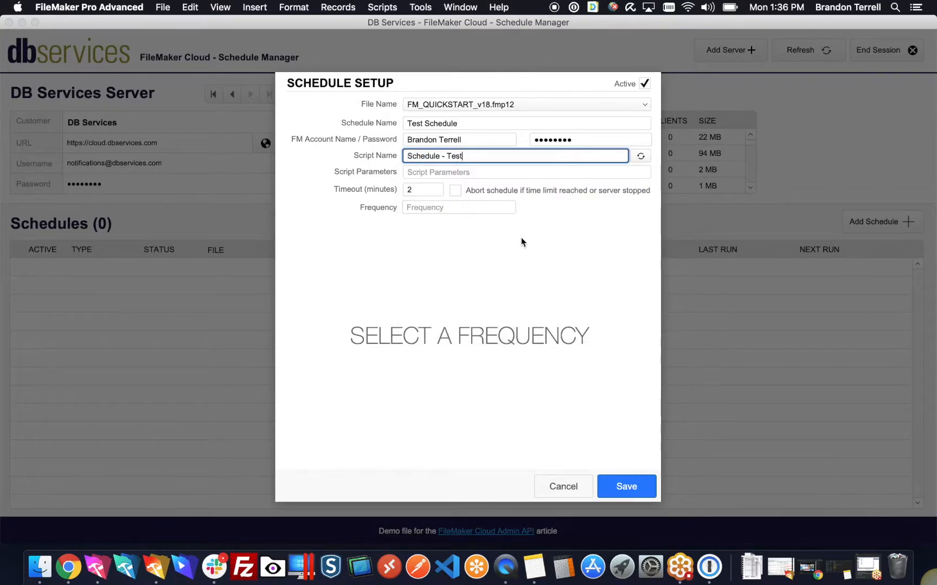
{"action": "left_click", "coordinate": [470, 171]}
{"action": "type", "text": "Test "}
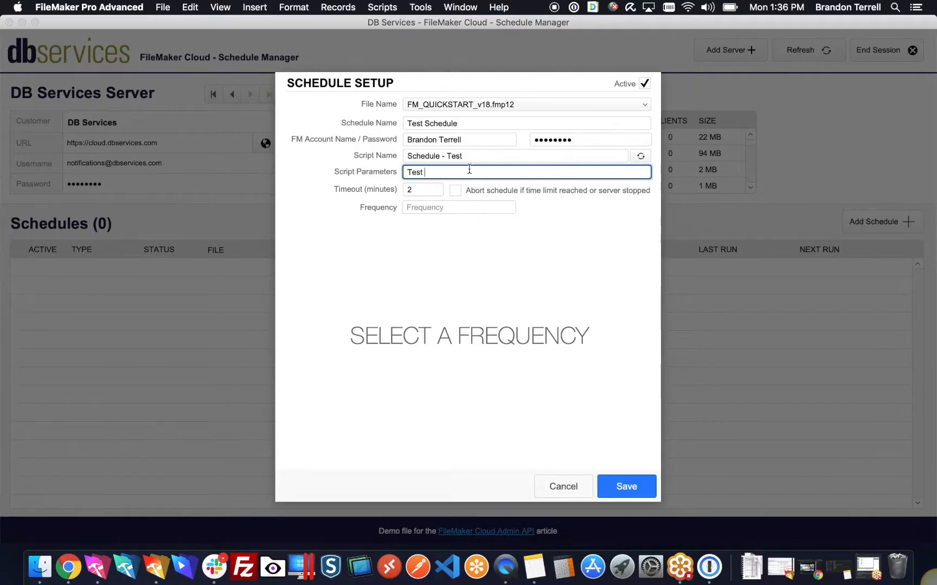
{"action": "type", "text": "Contact"}
{"action": "left_click", "coordinate": [449, 222]}
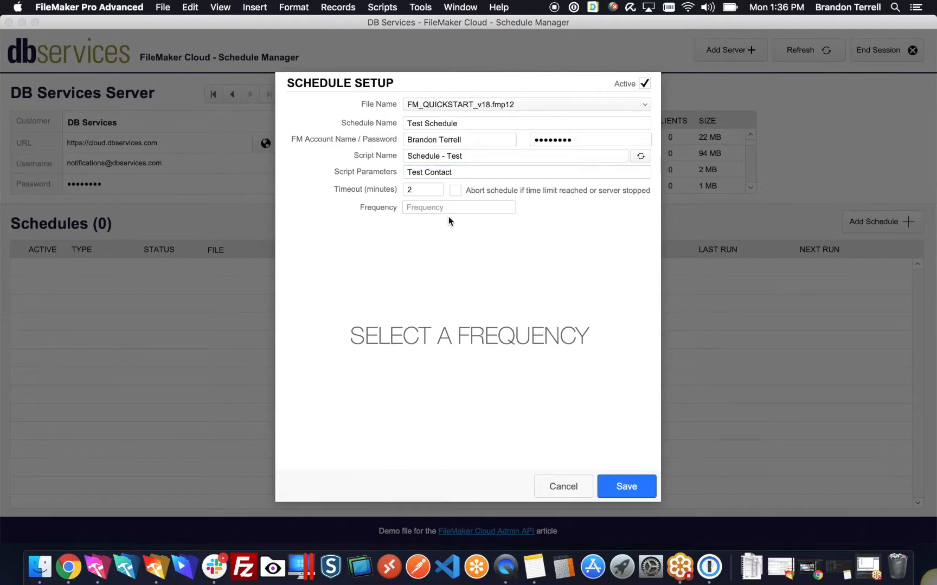
{"action": "left_click", "coordinate": [449, 206]}
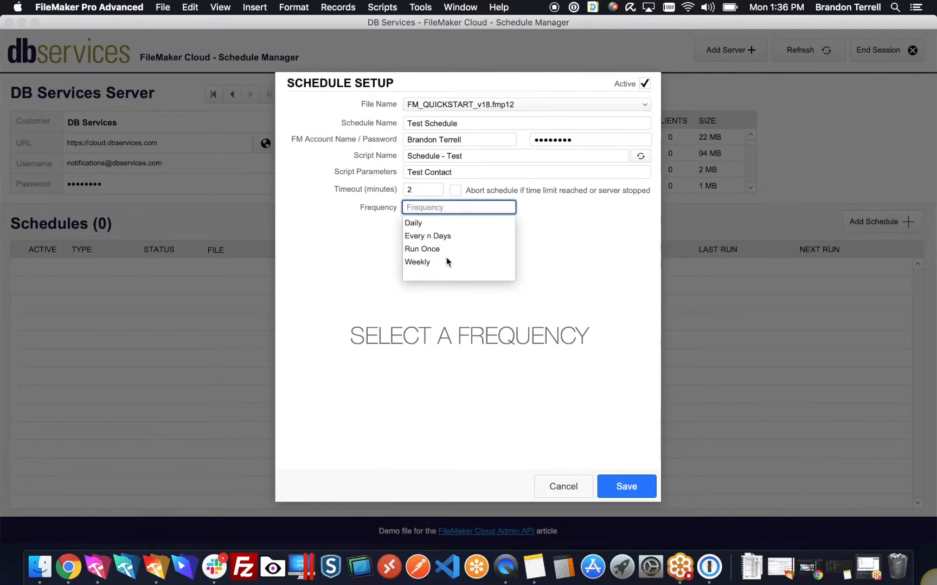
Step: Set the frequency to Daily and tick Repeat the task
{"action": "left_click", "coordinate": [434, 224]}
{"action": "left_click", "coordinate": [413, 378]}
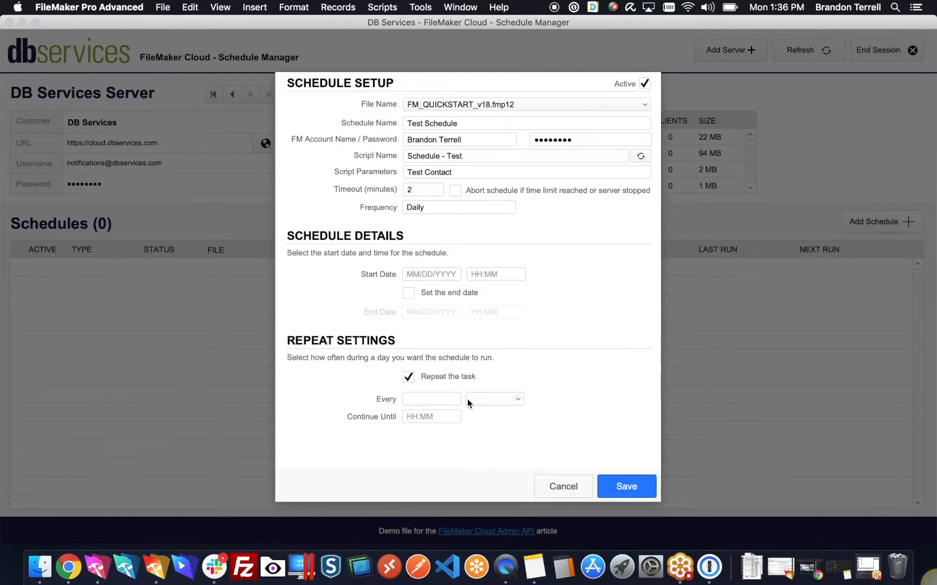
{"action": "left_click", "coordinate": [468, 399]}
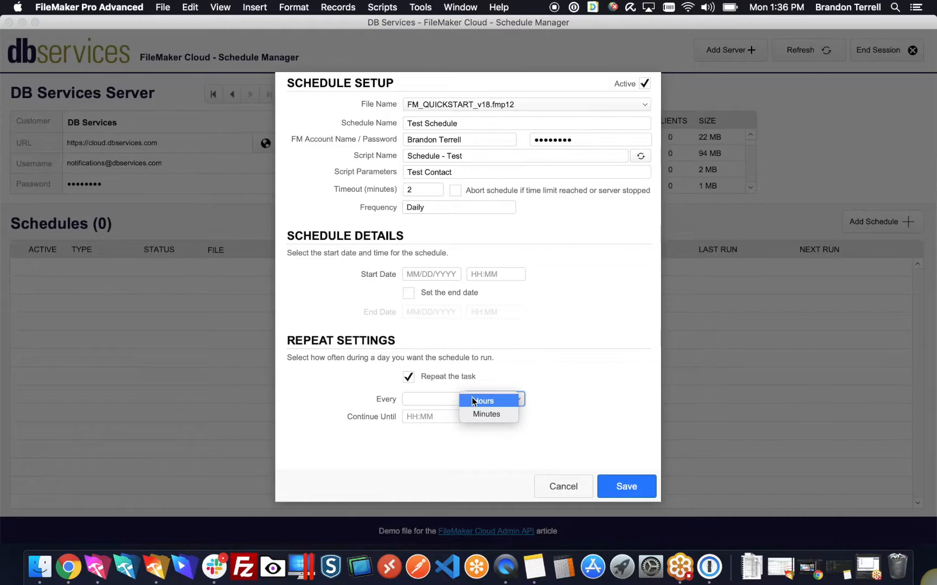
{"action": "left_click", "coordinate": [483, 339]}
Step: Try Every n Days with a 3-day interval, then Run Once
{"action": "left_click", "coordinate": [448, 209]}
{"action": "left_click", "coordinate": [443, 236]}
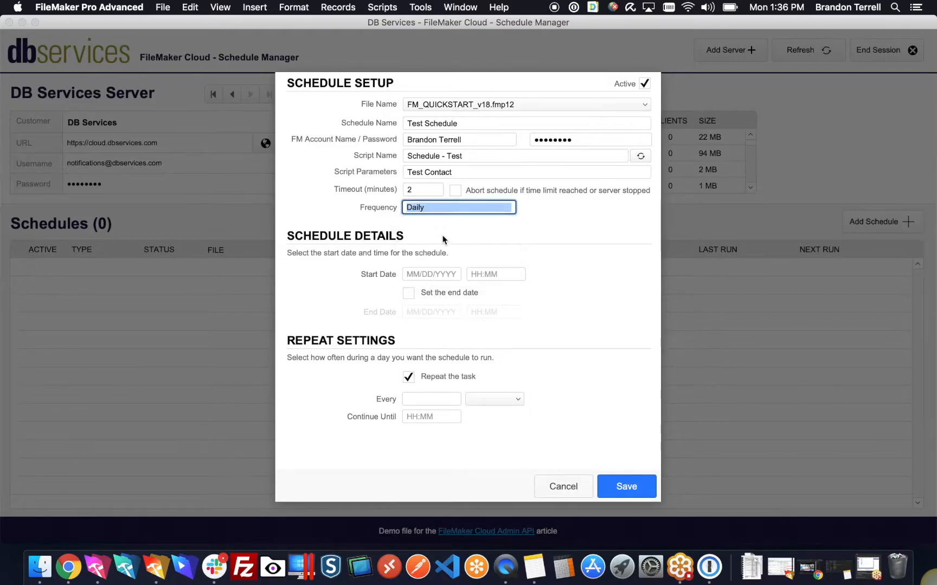
{"action": "left_click", "coordinate": [418, 450]}
{"action": "type", "text": "3"}
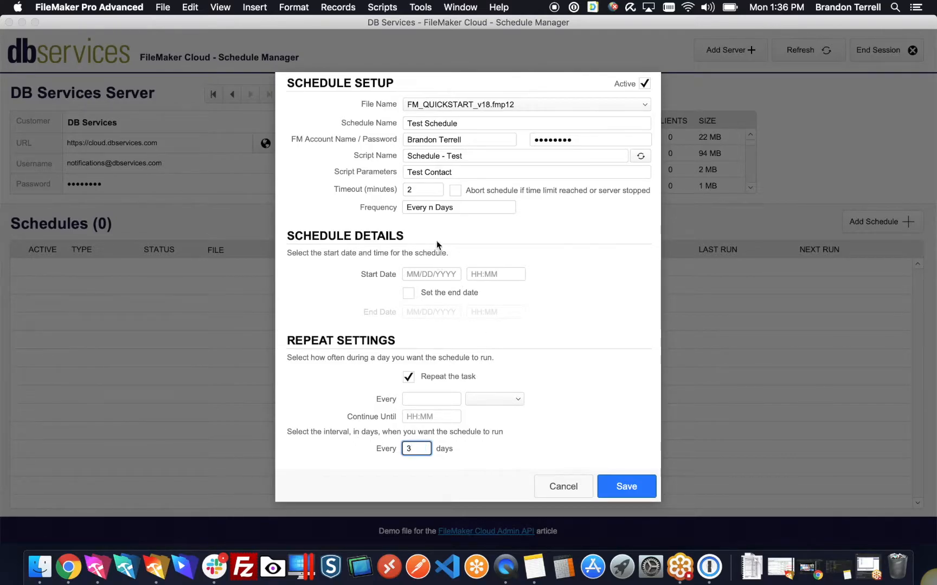
{"action": "left_click", "coordinate": [412, 207]}
{"action": "left_click", "coordinate": [441, 248]}
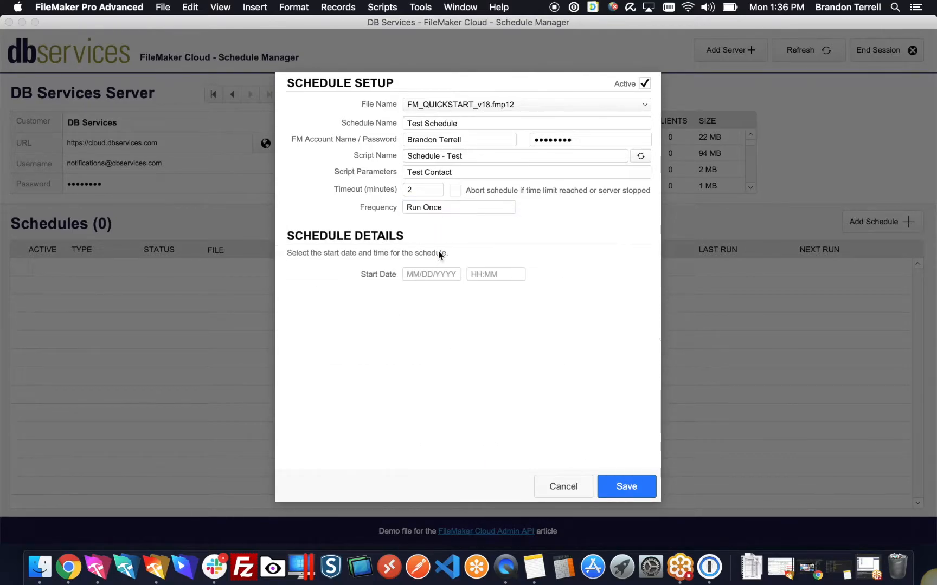
Step: Try Weekly on Monday through Friday, then set the frequency back to Daily
{"action": "left_click", "coordinate": [440, 212]}
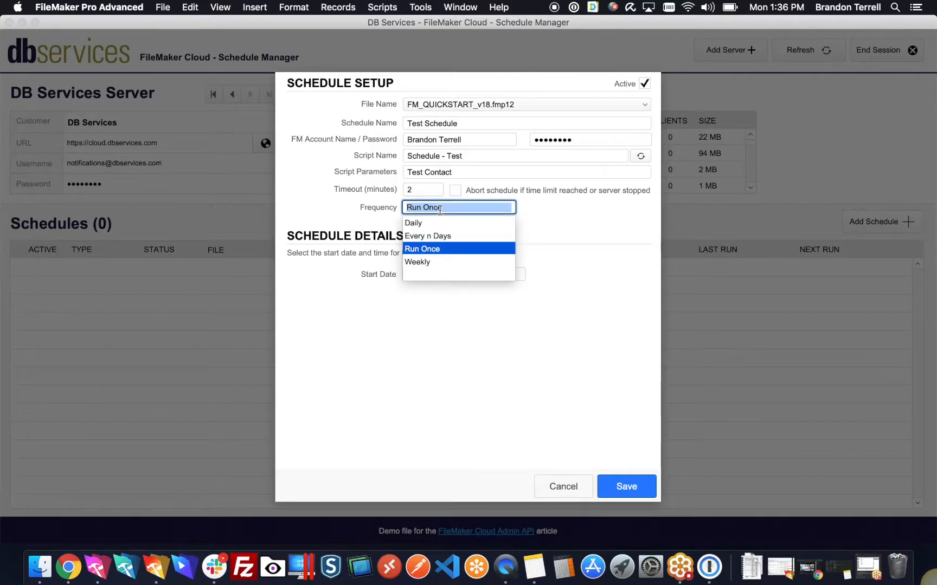
{"action": "left_click", "coordinate": [433, 266]}
{"action": "left_click", "coordinate": [356, 432]}
{"action": "left_click", "coordinate": [397, 432]}
{"action": "left_click", "coordinate": [444, 433]}
{"action": "left_click", "coordinate": [505, 433]}
{"action": "left_click", "coordinate": [562, 432]}
{"action": "left_click", "coordinate": [475, 210]}
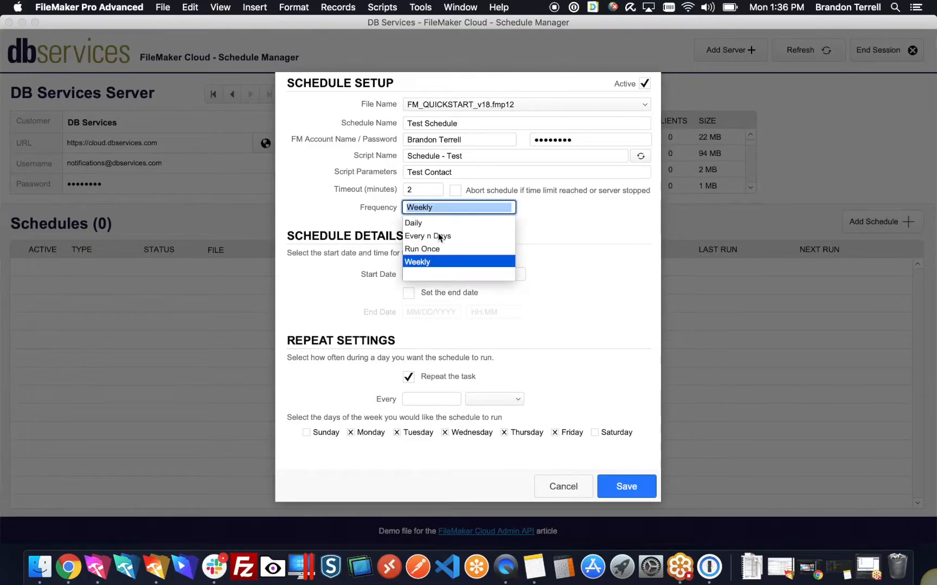
{"action": "left_click", "coordinate": [453, 226]}
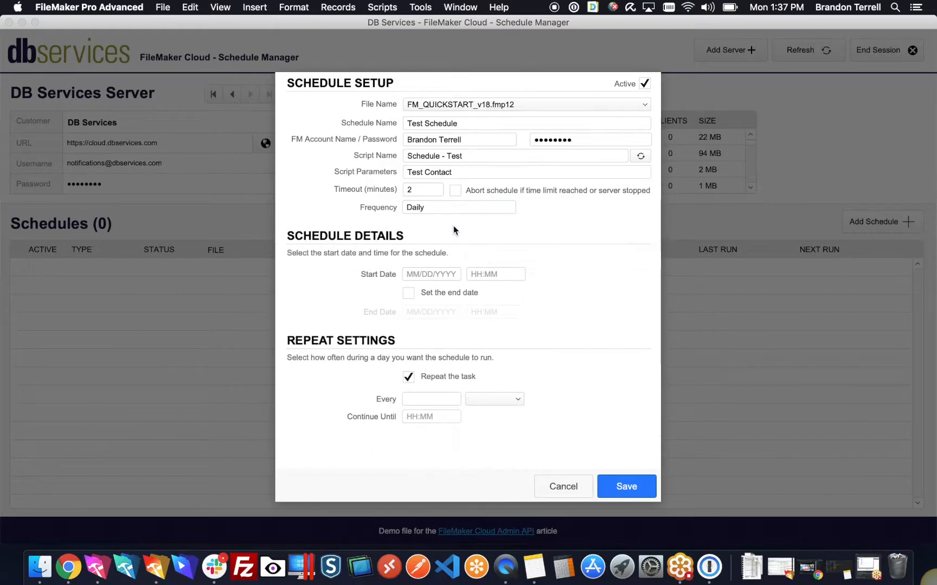
Step: Set the start date to 9/23/2019 and the start time to 2:00 PM
{"action": "left_click", "coordinate": [431, 274]}
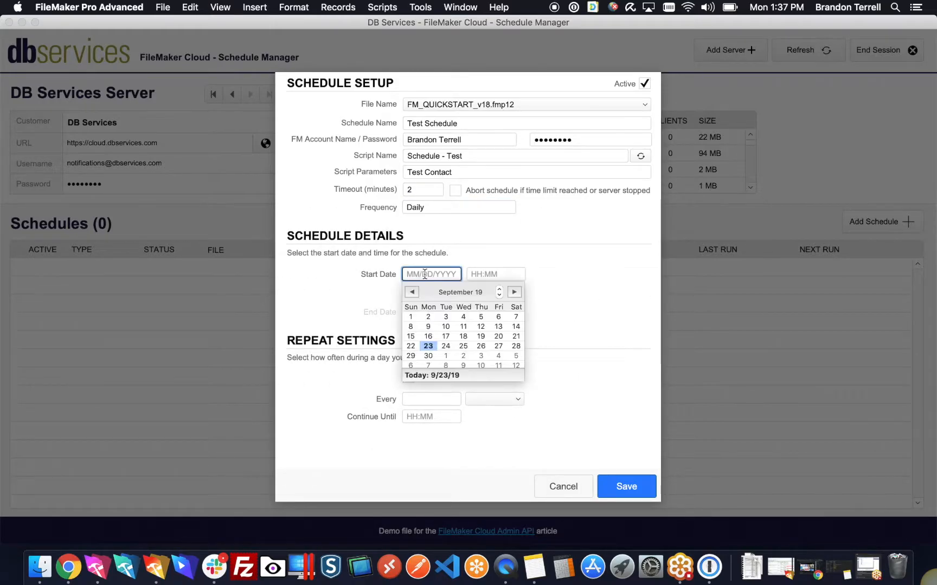
{"action": "left_click", "coordinate": [428, 346]}
{"action": "left_click", "coordinate": [494, 276]}
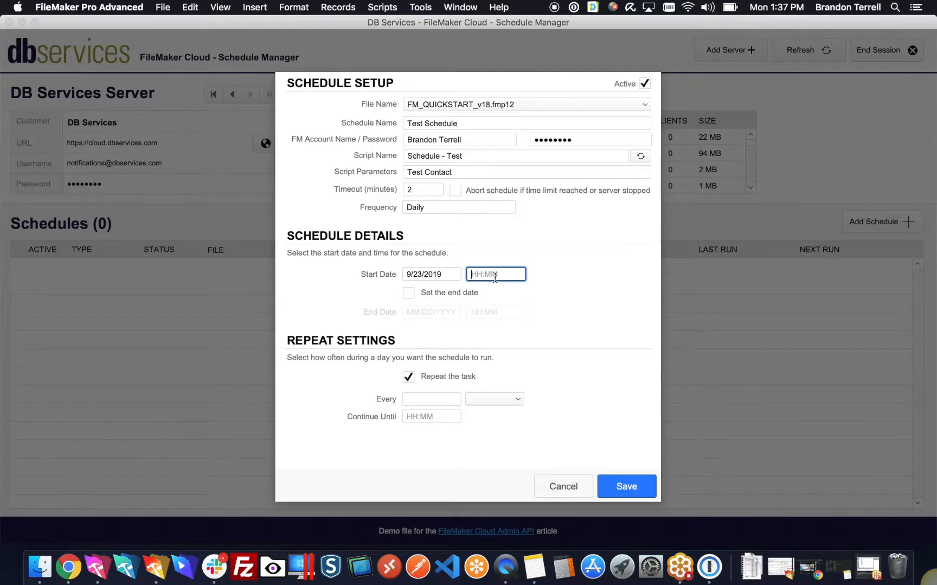
{"action": "type", "text": "2:00PM"}
Step: Enable an end date of 9/23/2019 at 5:00 PM and tidy the start time
{"action": "left_click", "coordinate": [408, 294]}
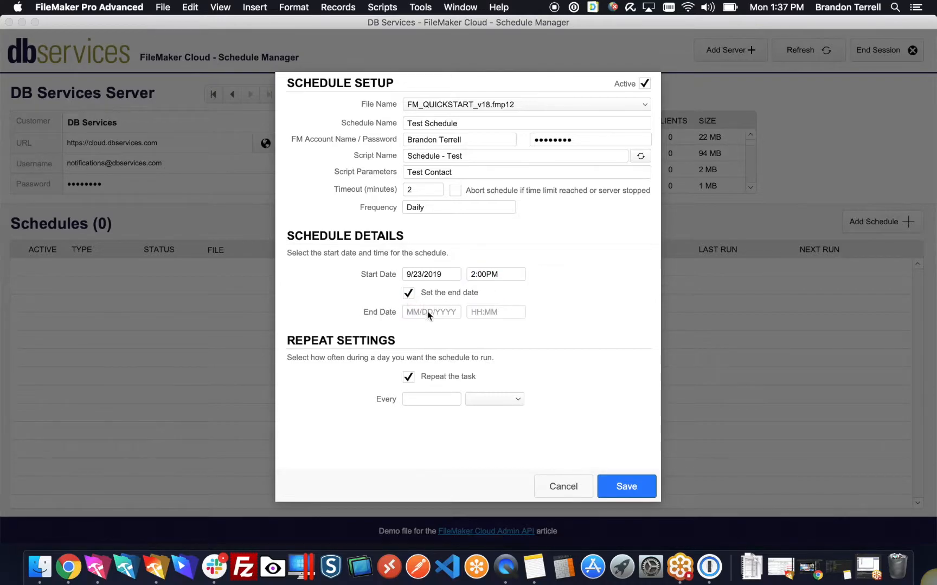
{"action": "left_click", "coordinate": [427, 313]}
{"action": "left_click", "coordinate": [427, 385]}
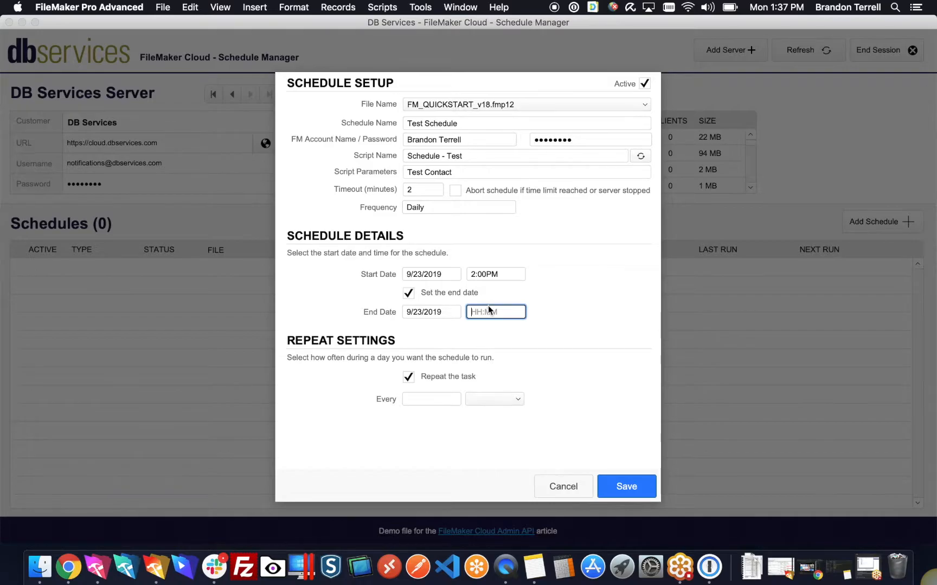
{"action": "type", "text": "5:00 PM"}
{"action": "left_click", "coordinate": [486, 277]}
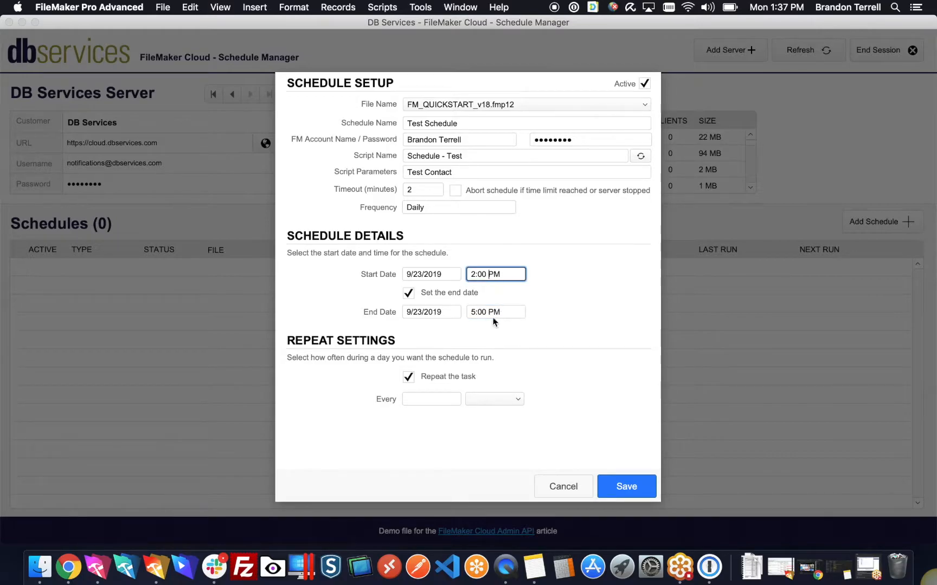
{"action": "left_click", "coordinate": [417, 400]}
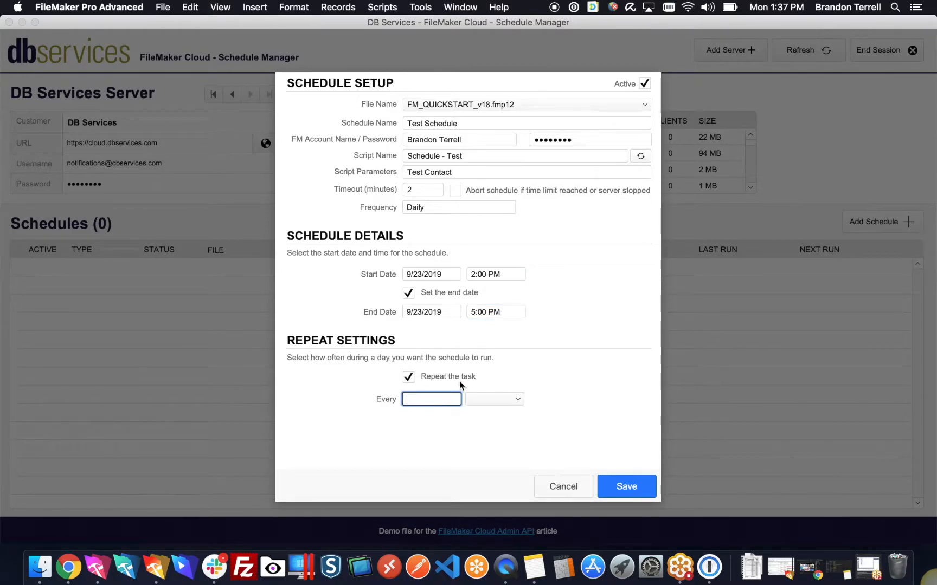
Step: Make Test Schedule repeat every 2 minutes
{"action": "type", "text": "2"}
{"action": "left_click", "coordinate": [511, 400]}
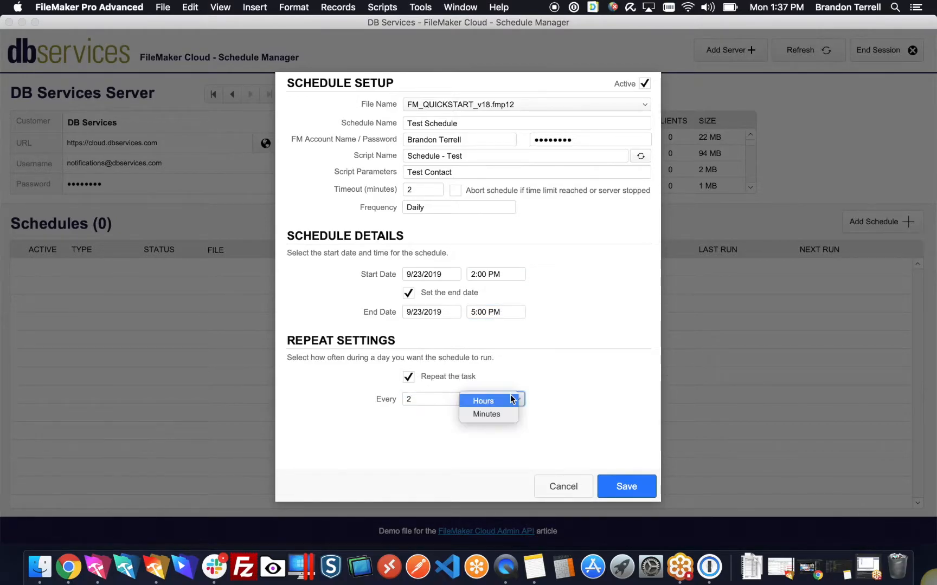
{"action": "left_click", "coordinate": [510, 414]}
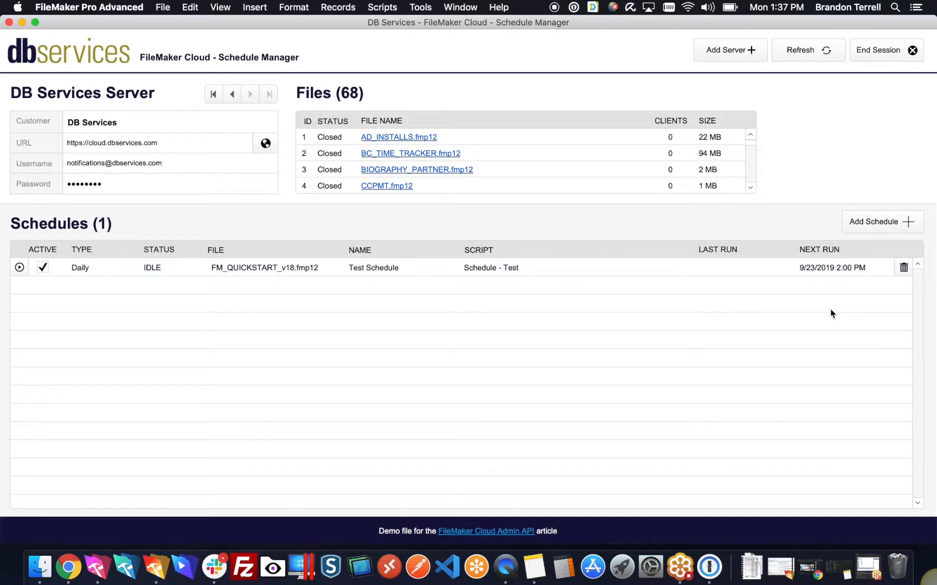
Step: Run Test Schedule immediately and switch to the FM_QUICKSTART contacts file
{"action": "left_click", "coordinate": [19, 269]}
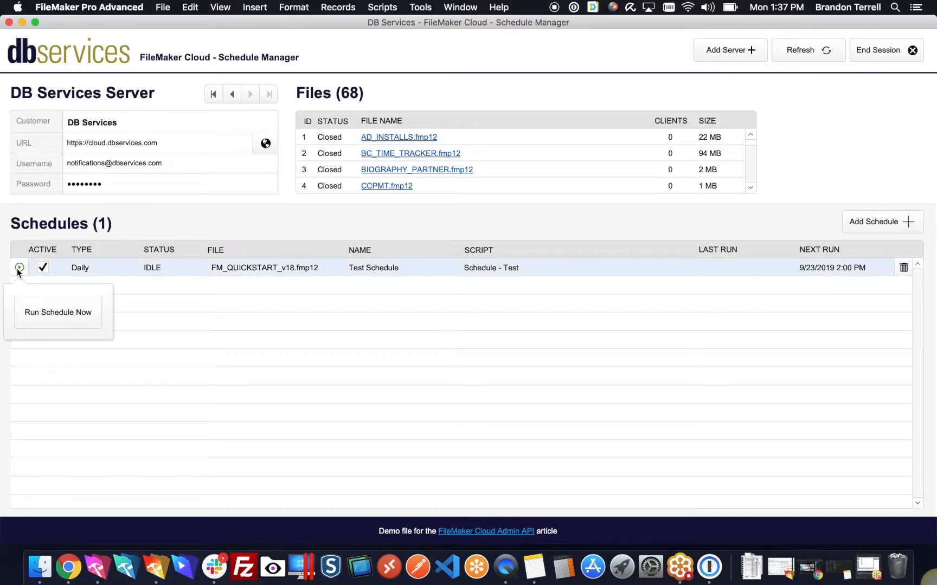
{"action": "left_click", "coordinate": [56, 317]}
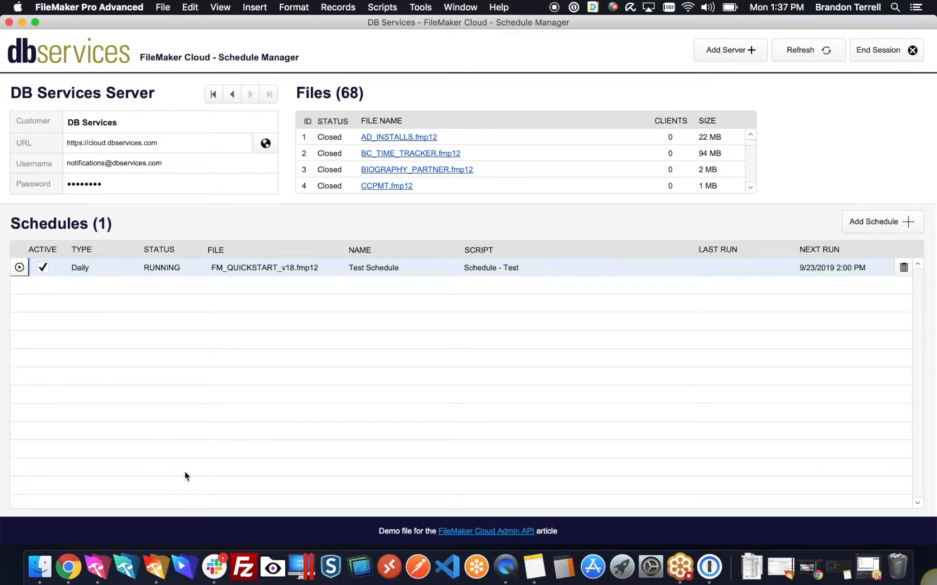
{"action": "left_click", "coordinate": [96, 567]}
Step: Confirm the new Test Contact record, then refresh the Schedule Manager's schedule status
{"action": "scroll", "coordinate": [305, 271], "scroll_direction": "down", "scroll_amount": 3}
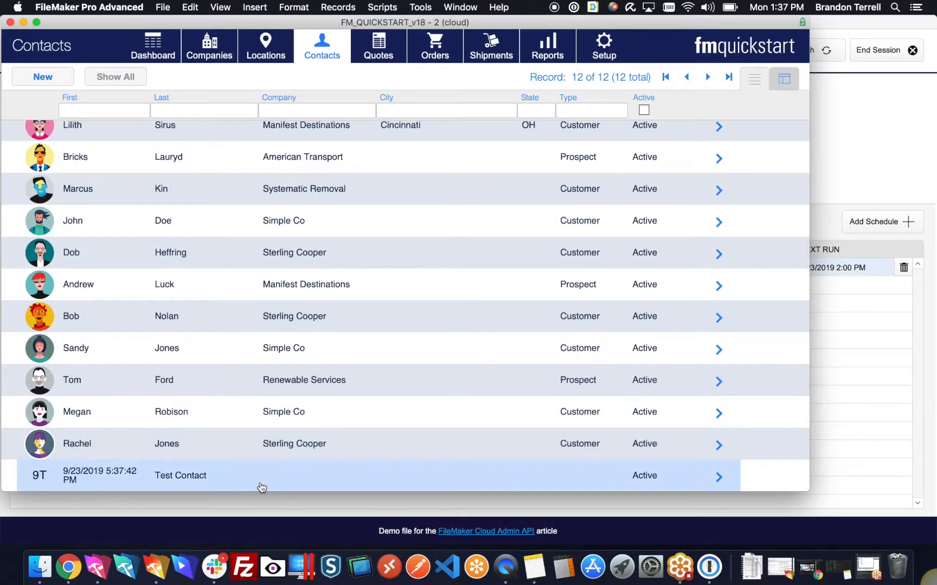
{"action": "left_click", "coordinate": [869, 112]}
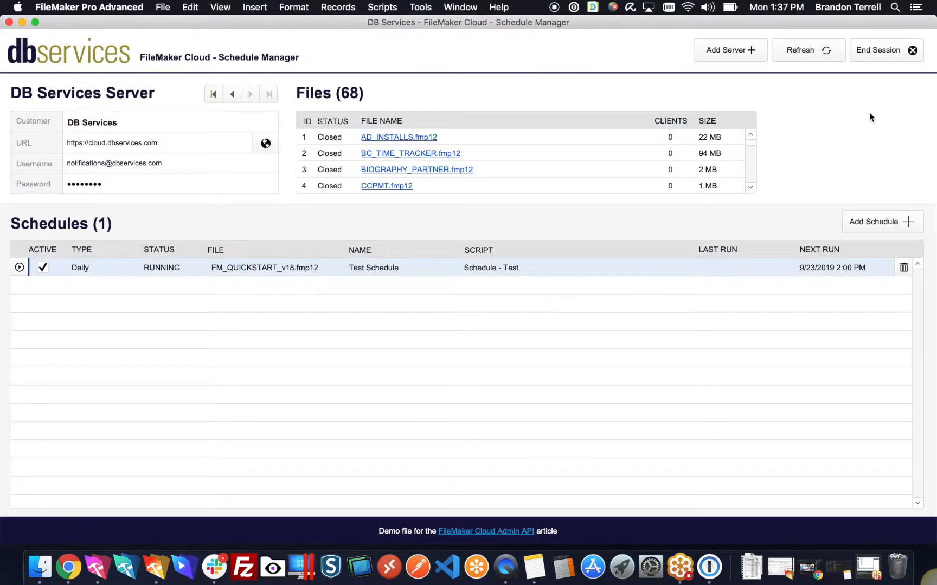
{"action": "left_click", "coordinate": [830, 60]}
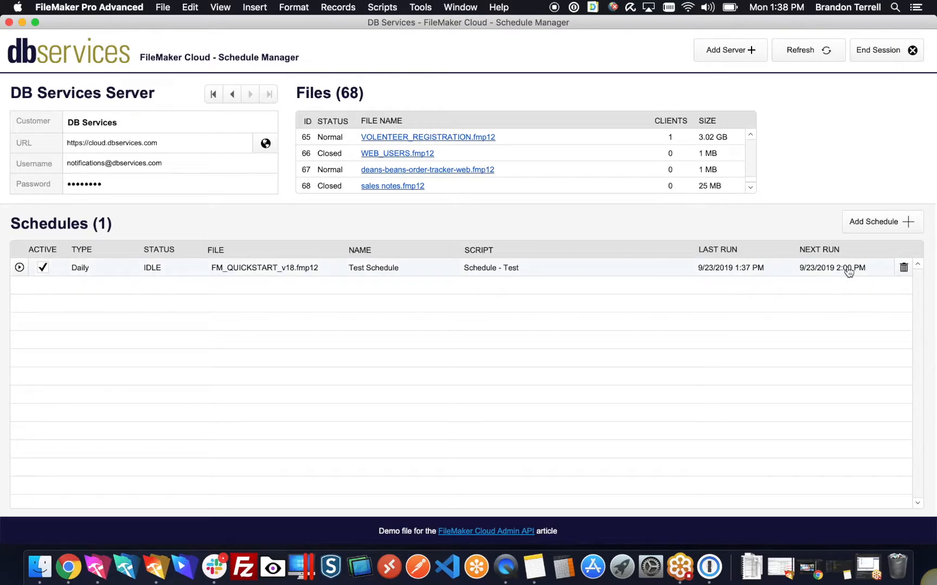
Step: Change the Test Schedule's frequency to Run Once and save it
{"action": "left_click", "coordinate": [769, 271]}
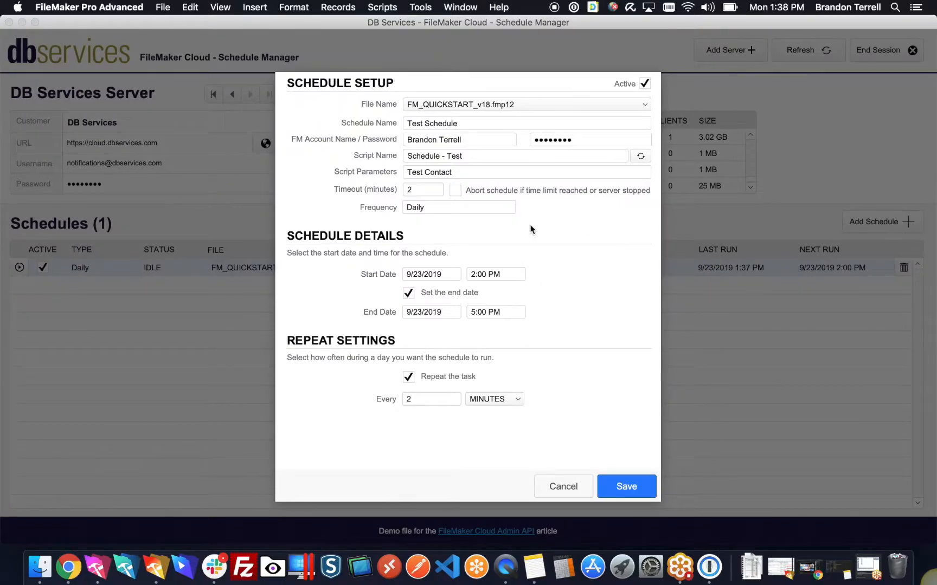
{"action": "left_click", "coordinate": [457, 212]}
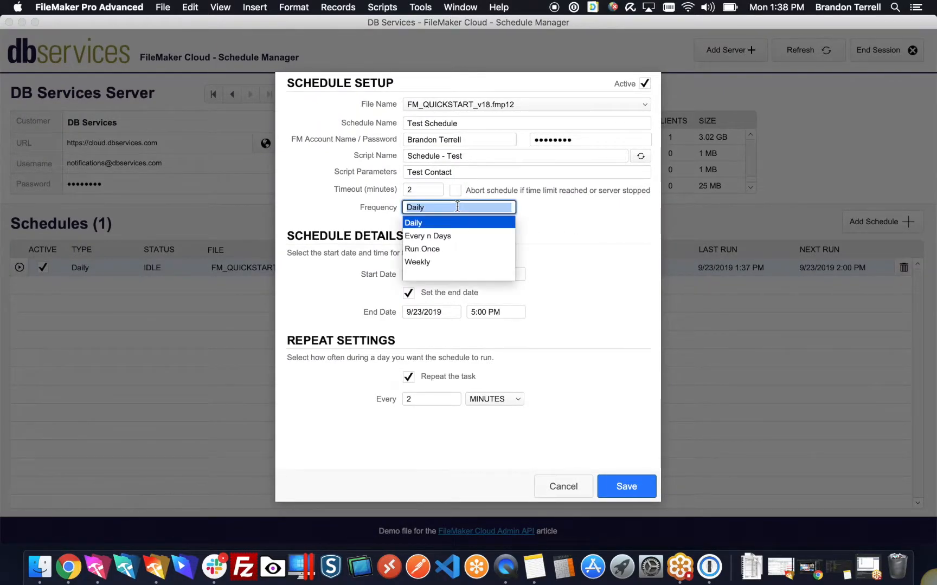
{"action": "left_click", "coordinate": [437, 249]}
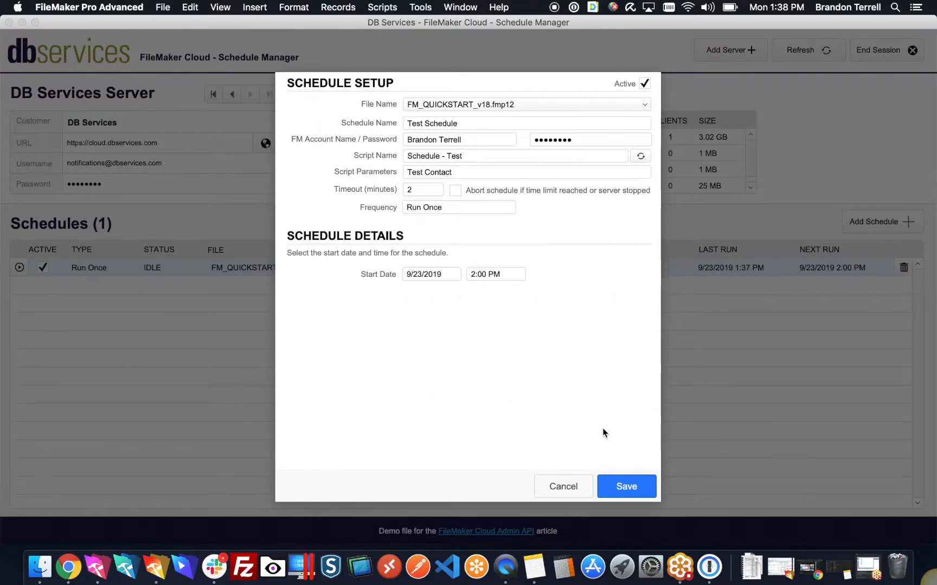
{"action": "left_click", "coordinate": [615, 491]}
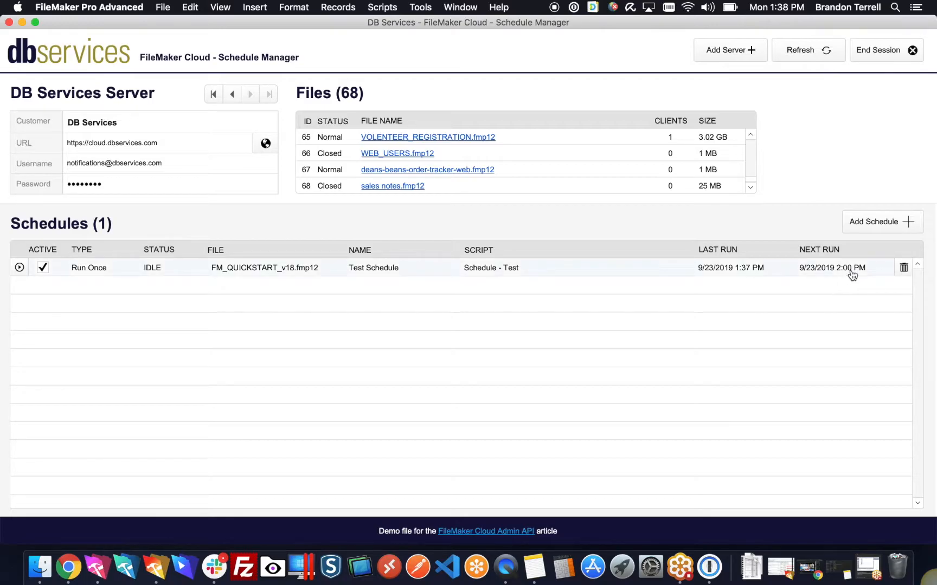
Step: Delete the Test Schedule and confirm the deletion
{"action": "left_click", "coordinate": [902, 268]}
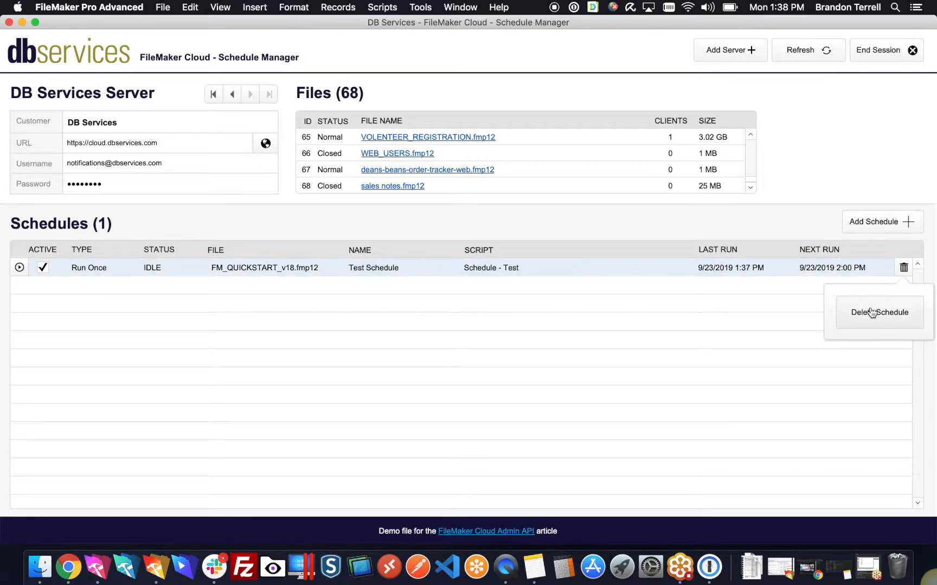
{"action": "left_click", "coordinate": [872, 313]}
{"action": "left_click", "coordinate": [442, 356]}
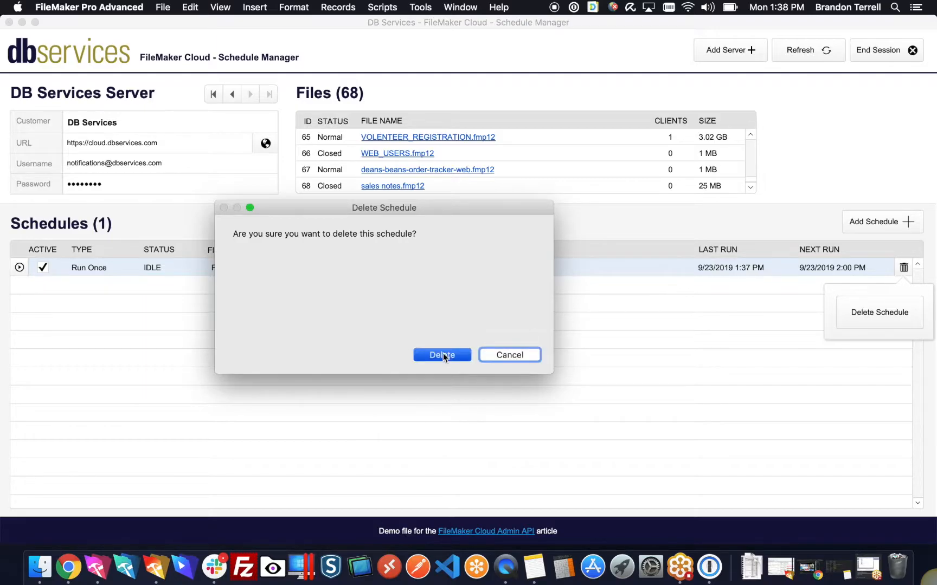